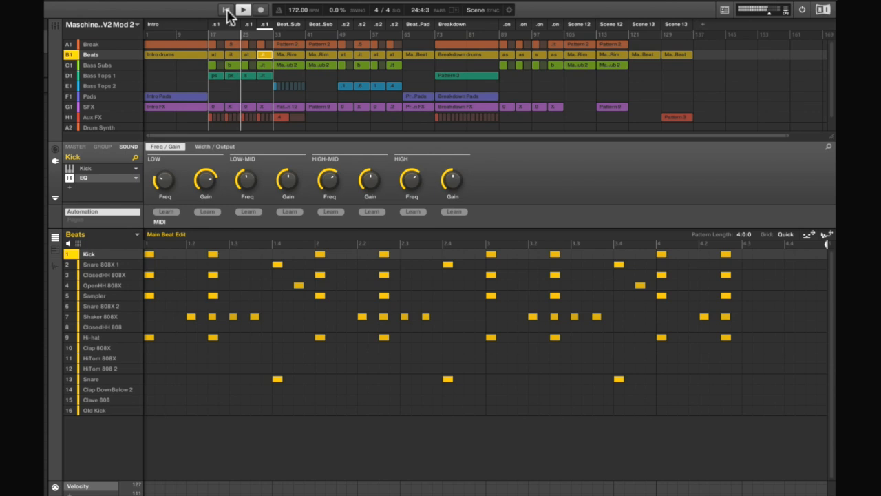
# Solo the Beats group and play it back in the mixer view.
pyautogui.click(245, 10)
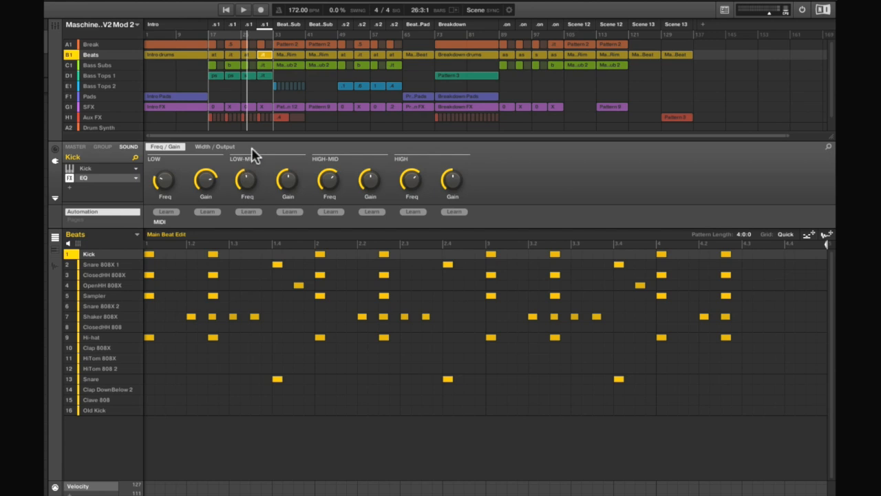
pyautogui.click(70, 54)
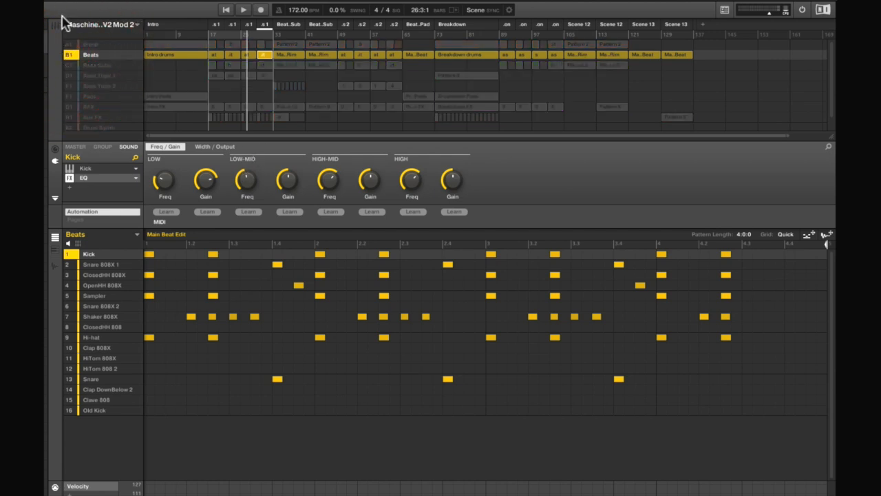
pyautogui.click(55, 26)
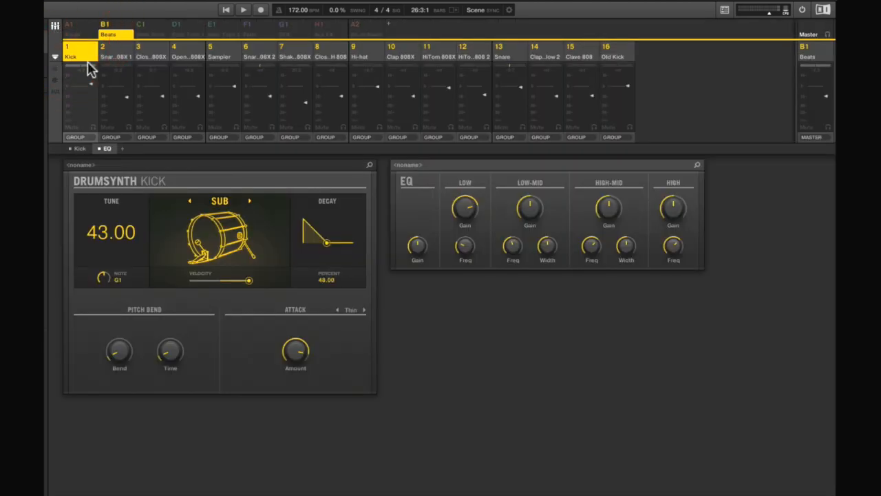
pyautogui.press('space')
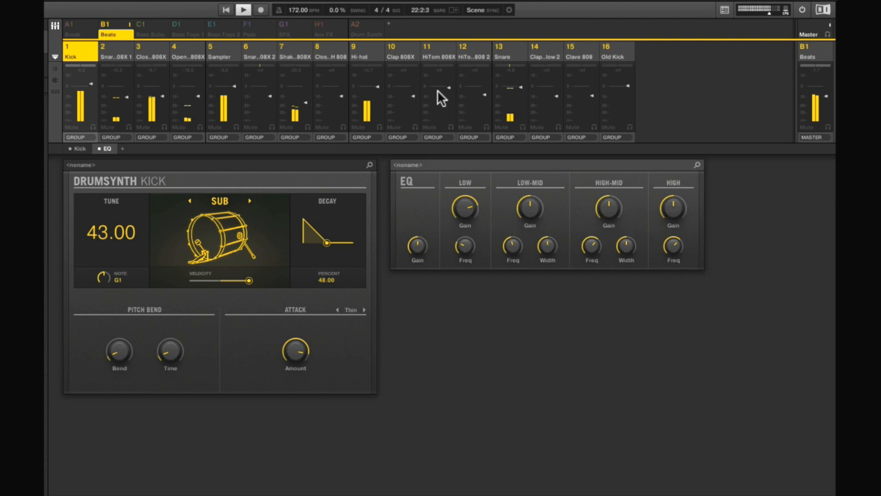
# Add a Filter effect to the Beats group and set its filter type to HP.
pyautogui.click(113, 29)
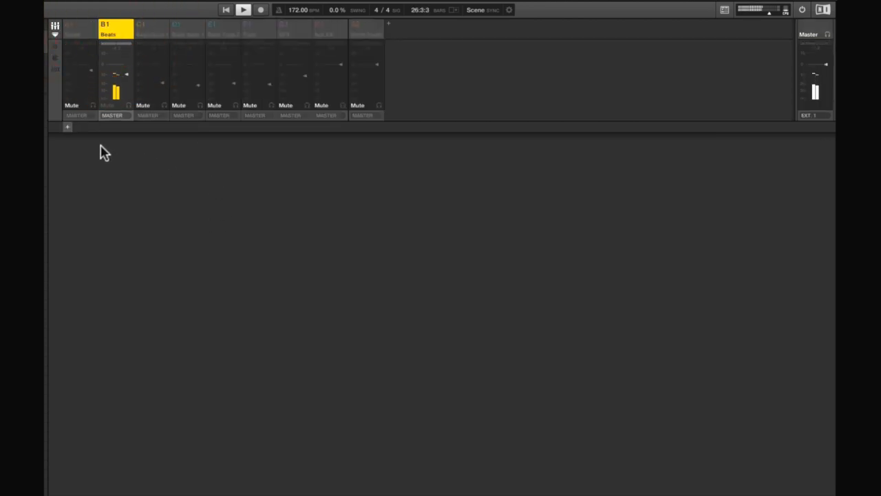
pyautogui.click(67, 128)
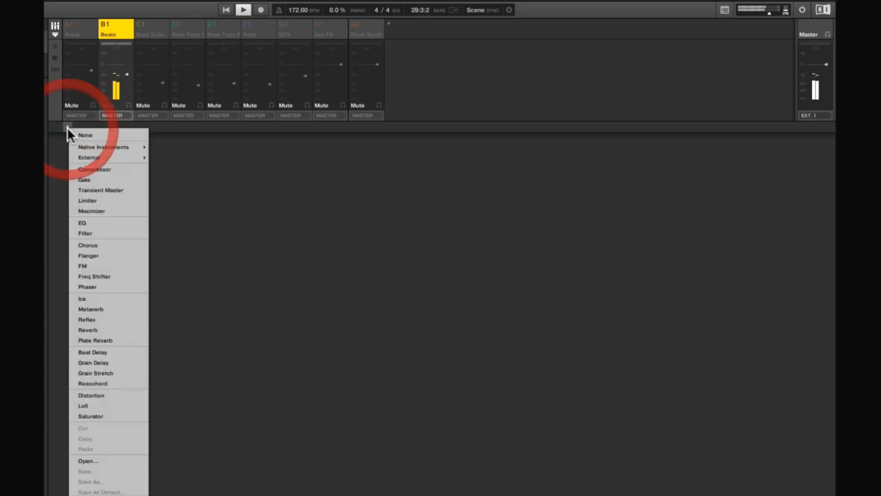
pyautogui.click(92, 234)
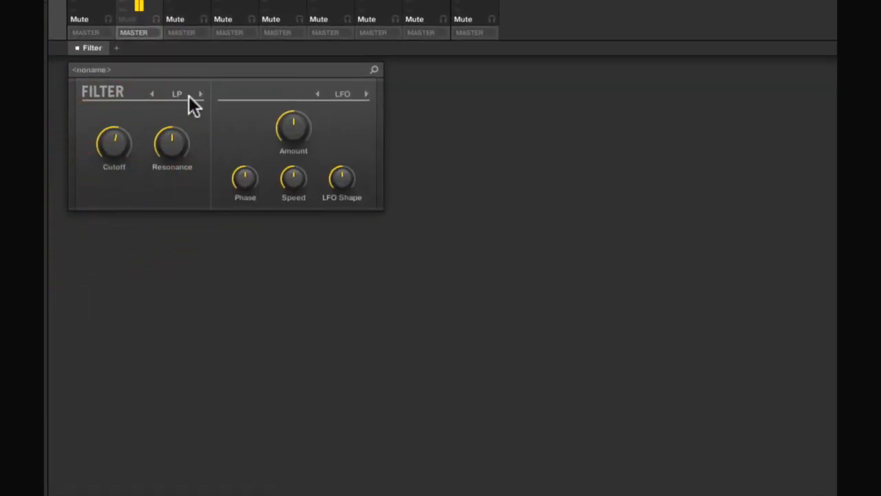
pyautogui.click(189, 95)
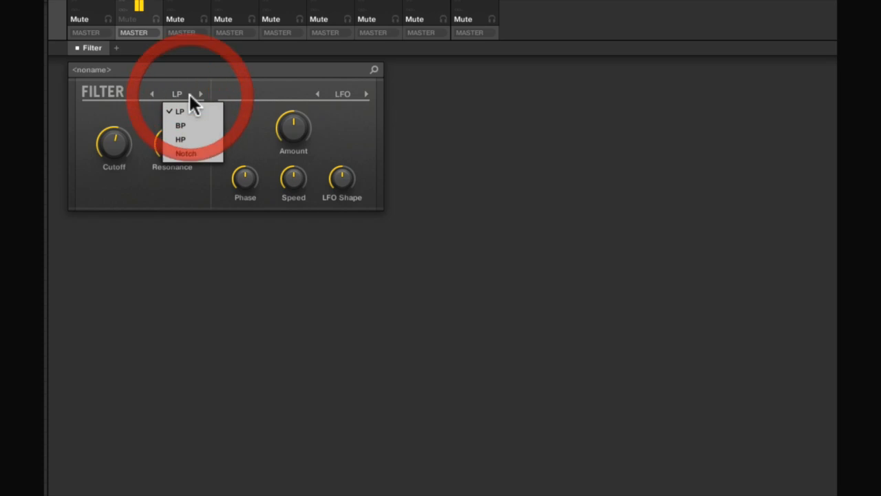
pyautogui.click(191, 138)
# Turn the Beats filter's Resonance down to minimum and set its Cutoff to about 72 Hz.
pyautogui.moveTo(172, 143); pyautogui.dragTo(172, 144)
pyautogui.moveTo(115, 141); pyautogui.dragTo(113, 154)
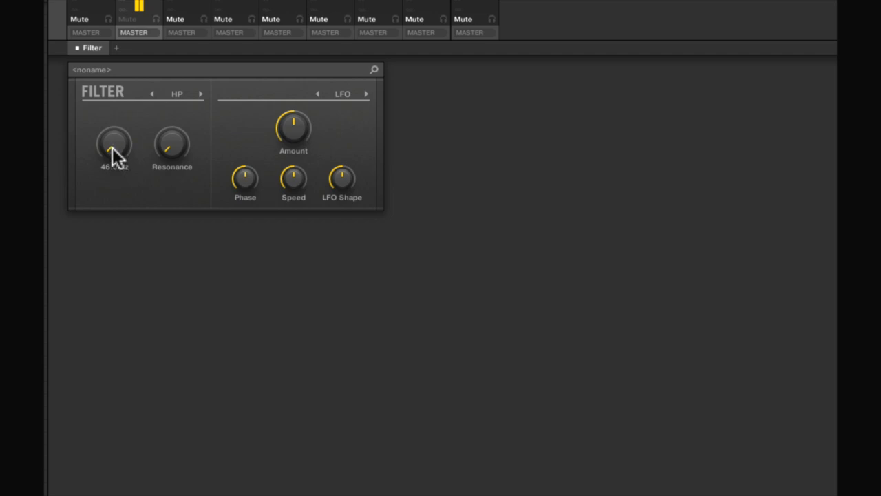
pyautogui.moveTo(113, 149); pyautogui.dragTo(112, 146)
pyautogui.moveTo(113, 146); pyautogui.dragTo(110, 148)
pyautogui.moveTo(117, 151); pyautogui.dragTo(114, 143)
pyautogui.click(116, 146)
pyautogui.moveTo(114, 144); pyautogui.dragTo(113, 145)
pyautogui.click(110, 139)
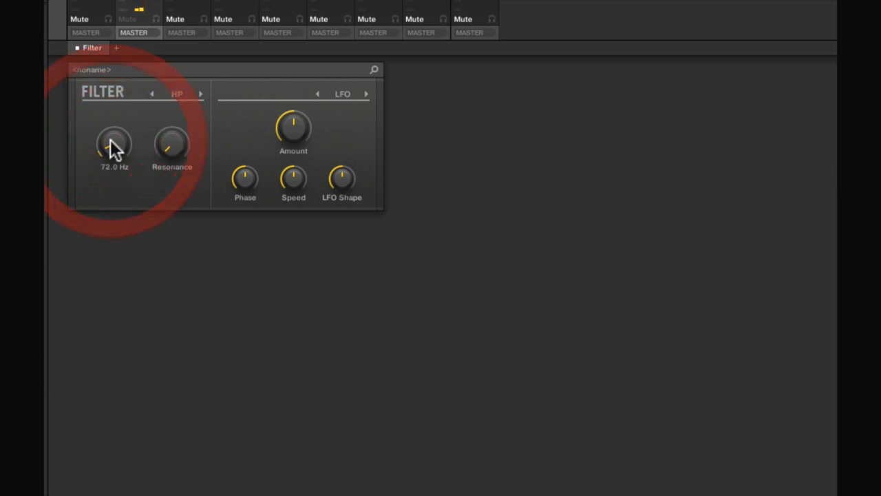
pyautogui.click(164, 146)
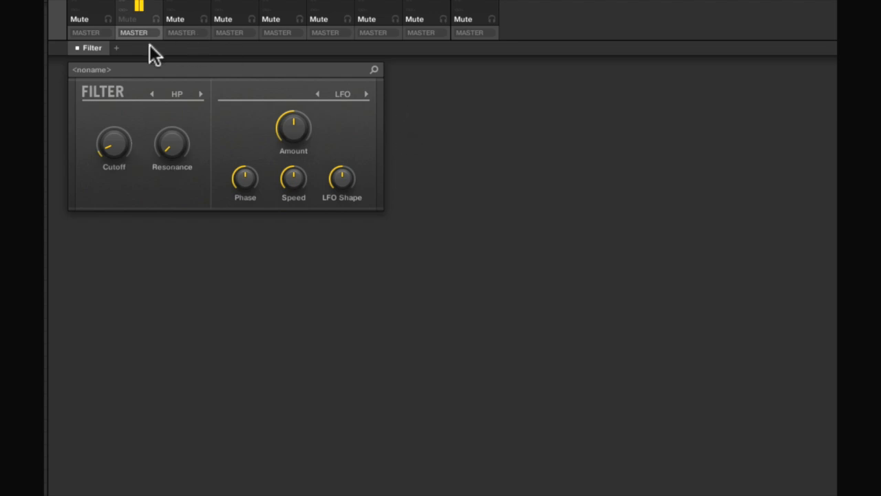
# Add a Transient Master effect after the Filter on the Beats group.
pyautogui.click(116, 47)
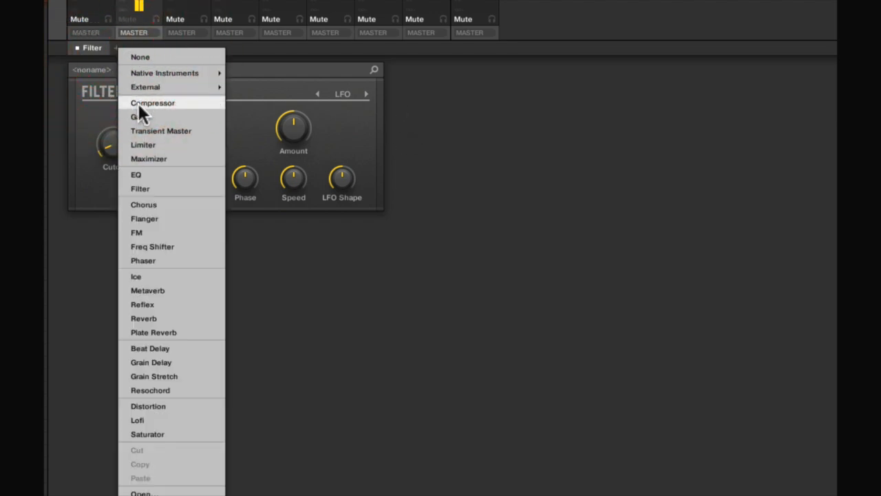
pyautogui.click(149, 130)
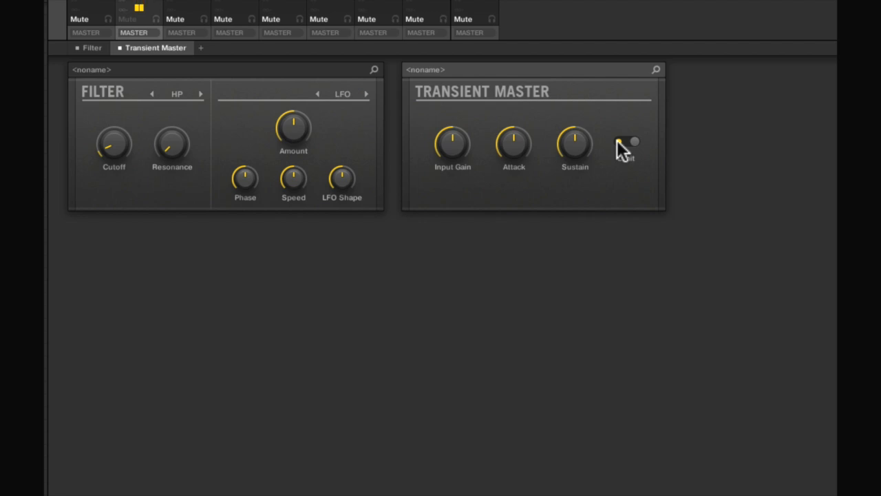
# Try the Transient Master's Attack at 100% and test the effect of its Sustain.
pyautogui.moveTo(506, 155); pyautogui.dragTo(506, 155)
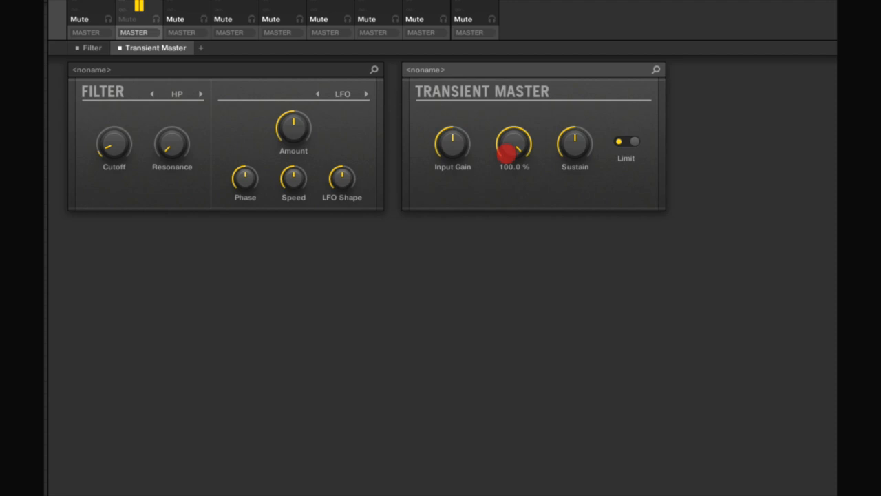
pyautogui.moveTo(506, 151); pyautogui.dragTo(563, 103)
pyautogui.moveTo(568, 145)
pyautogui.mouseDown()
pyautogui.moveTo(569, 190)
pyautogui.moveTo(574, 98)
pyautogui.moveTo(574, 106)
pyautogui.mouseUp()
# Switch off the Transient Master's Limit and set Attack to about 12% and Sustain to about 14%.
pyautogui.click(618, 141)
pyautogui.moveTo(510, 144); pyautogui.dragTo(510, 135)
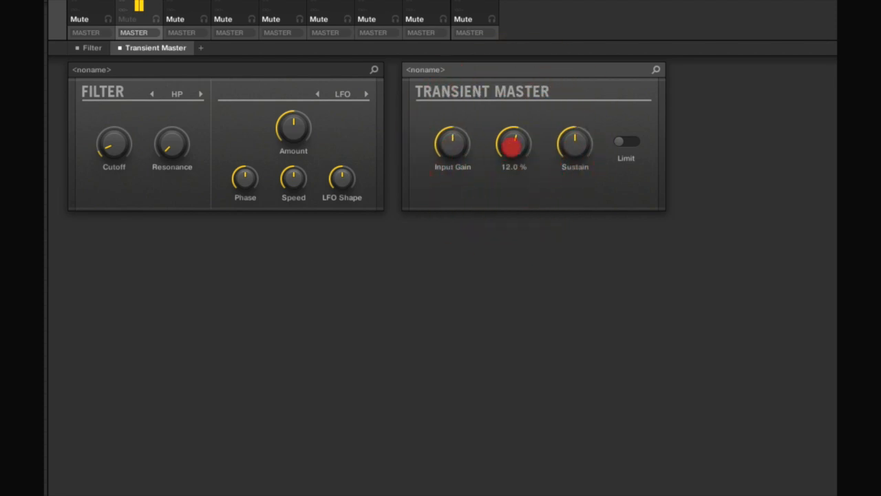
pyautogui.moveTo(511, 146); pyautogui.dragTo(511, 145)
pyautogui.moveTo(568, 146)
pyautogui.moveTo(572, 149); pyautogui.dragTo(572, 148)
pyautogui.moveTo(519, 146); pyautogui.dragTo(510, 153)
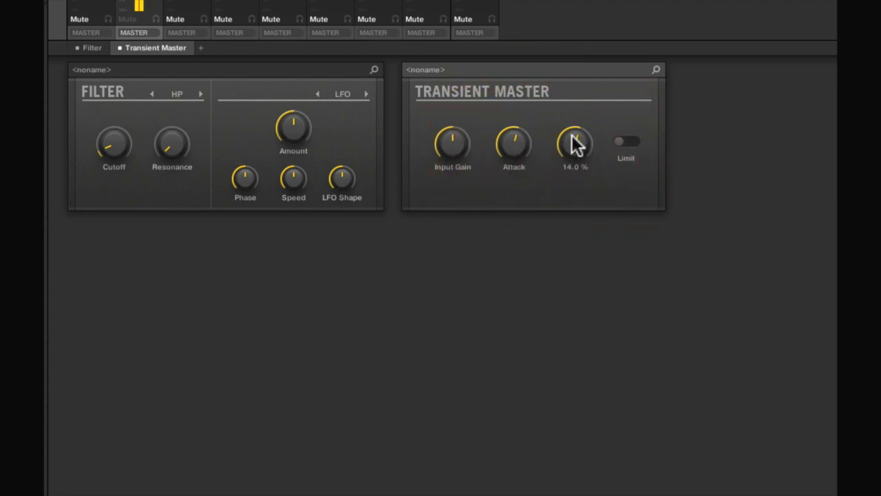
pyautogui.moveTo(566, 139); pyautogui.dragTo(570, 143)
# Bypass the Transient Master and re-enable it to compare the Beats group with and without it.
pyautogui.rightClick(157, 46)
pyautogui.click(104, 46)
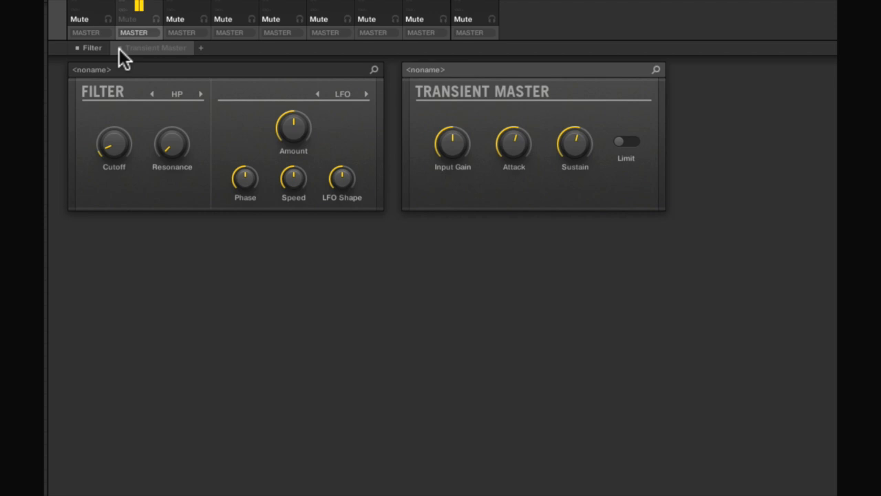
pyautogui.click(120, 48)
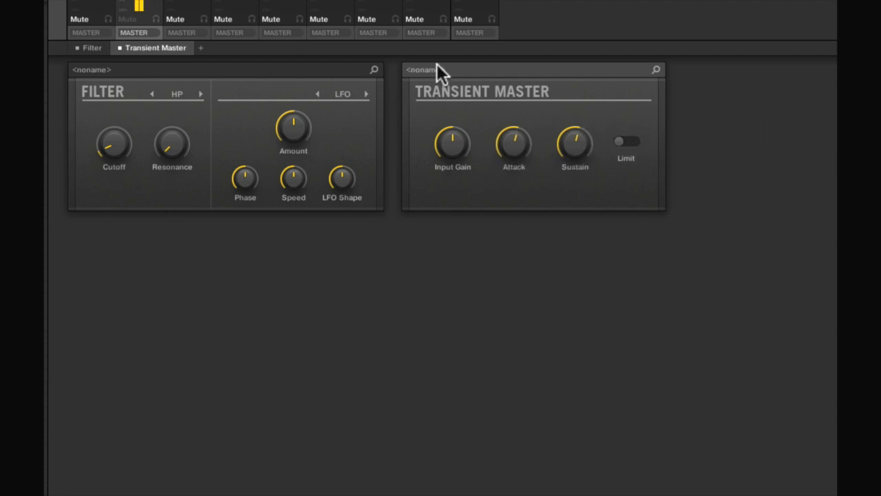
# Add a Compressor to the Beats group with its Threshold fully raised, Attack at about 0.10 ms and a shorter Release.
pyautogui.click(201, 48)
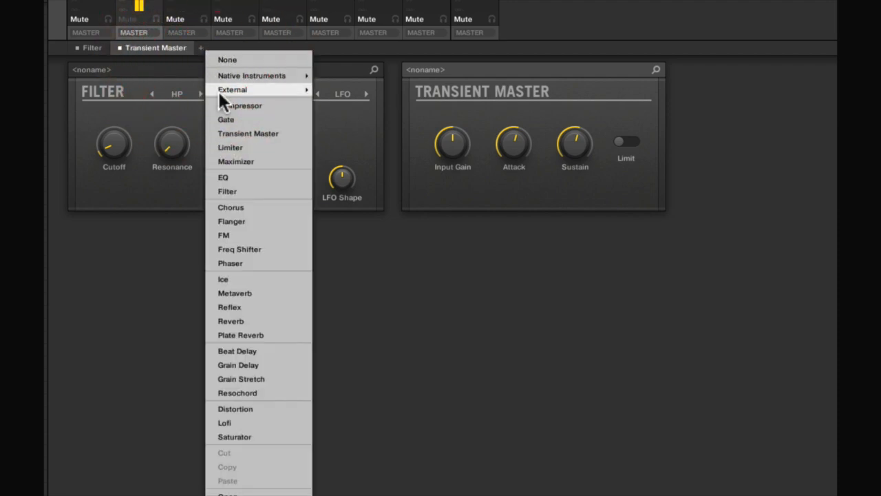
pyautogui.click(199, 106)
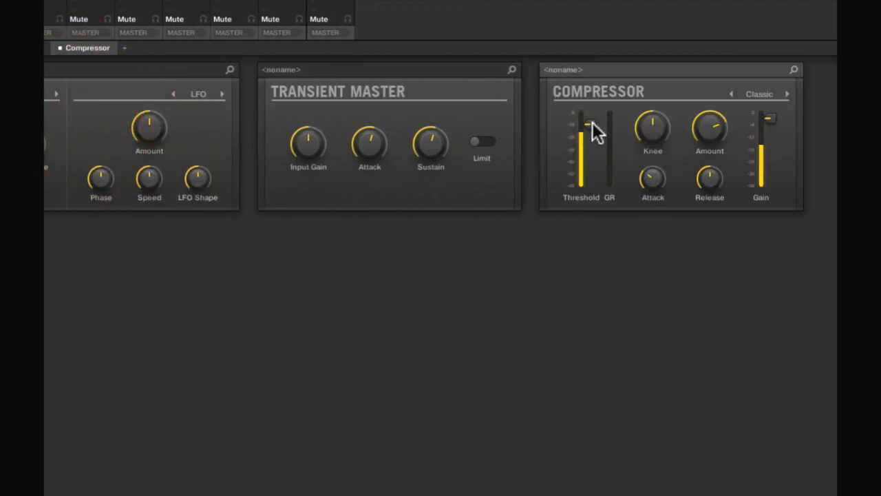
pyautogui.moveTo(593, 122); pyautogui.dragTo(592, 109)
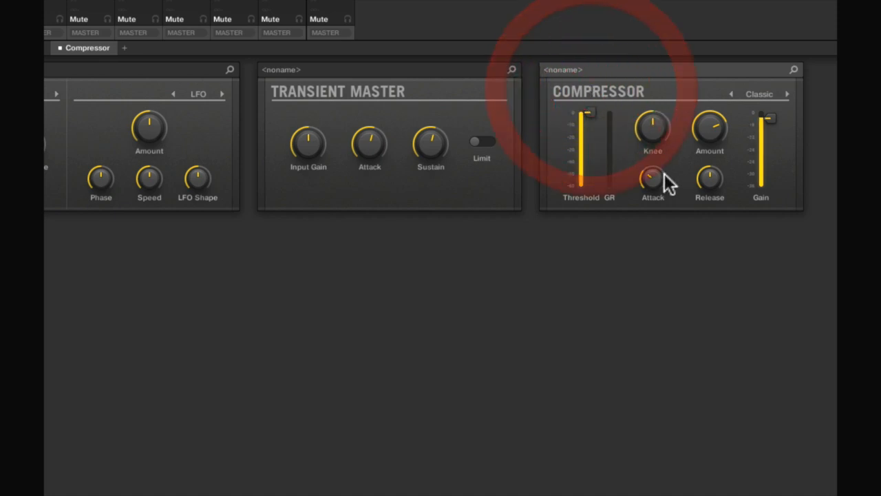
pyautogui.moveTo(653, 175)
pyautogui.mouseDown()
pyautogui.moveTo(654, 206)
pyautogui.moveTo(653, 170)
pyautogui.moveTo(656, 181)
pyautogui.mouseUp()
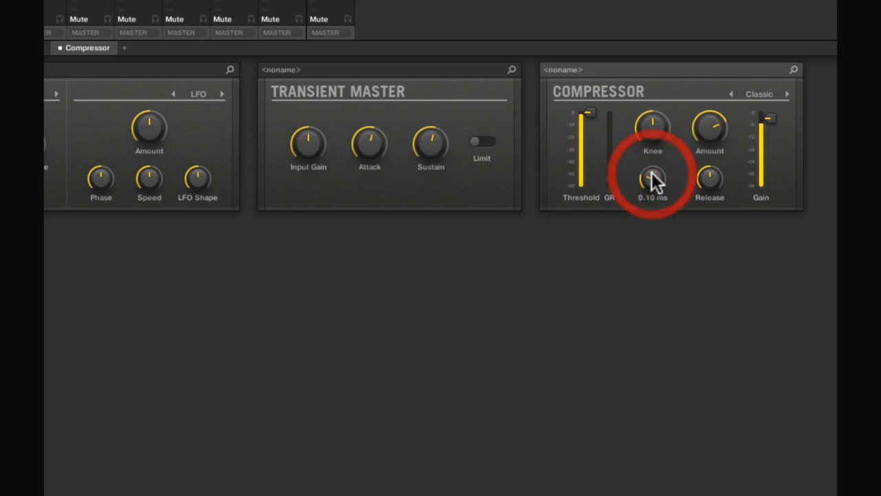
pyautogui.moveTo(712, 177); pyautogui.dragTo(712, 180)
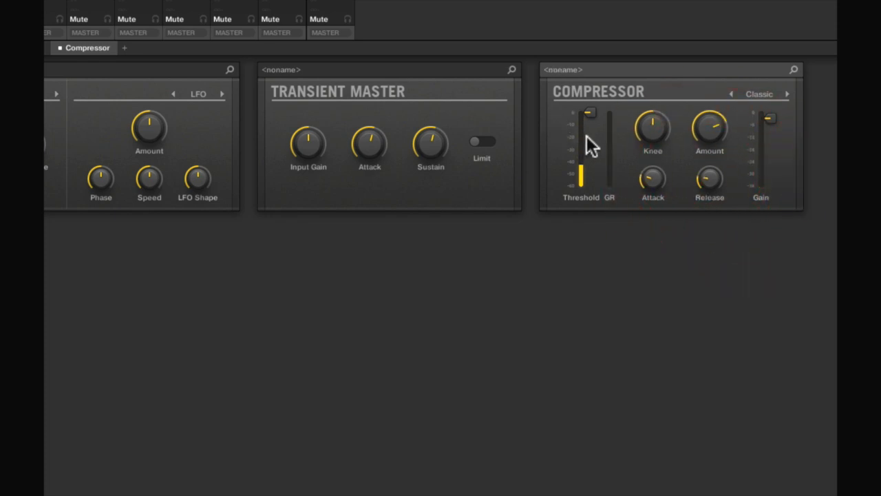
# Fine-tune the Beats compressor's Threshold to just below 0 for very light gain reduction.
pyautogui.moveTo(592, 113); pyautogui.dragTo(591, 113)
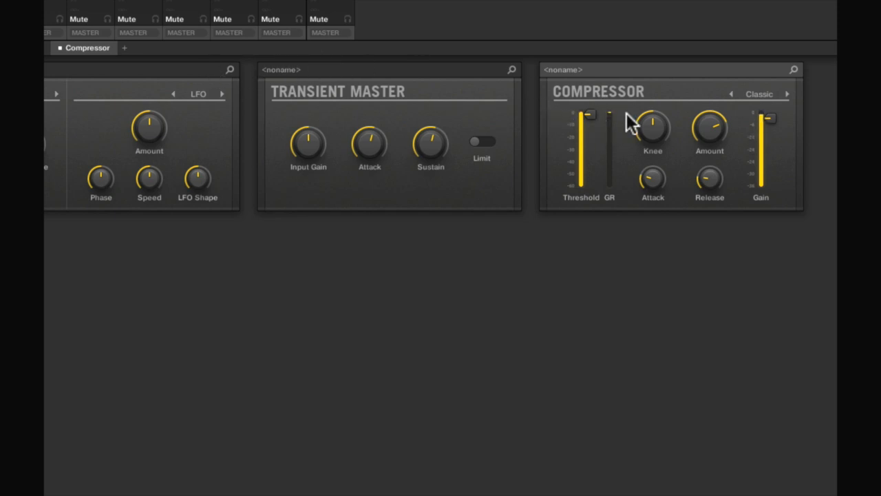
pyautogui.moveTo(346, 149)
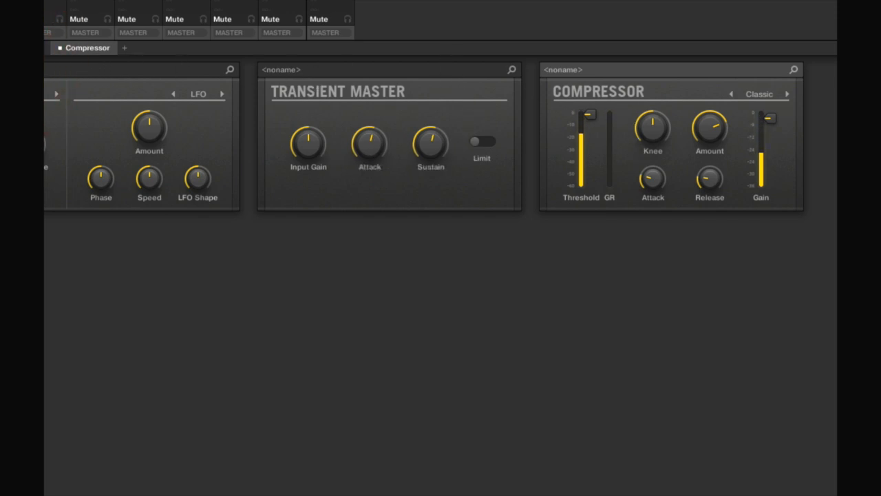
pyautogui.click(589, 114)
pyautogui.click(1, 49)
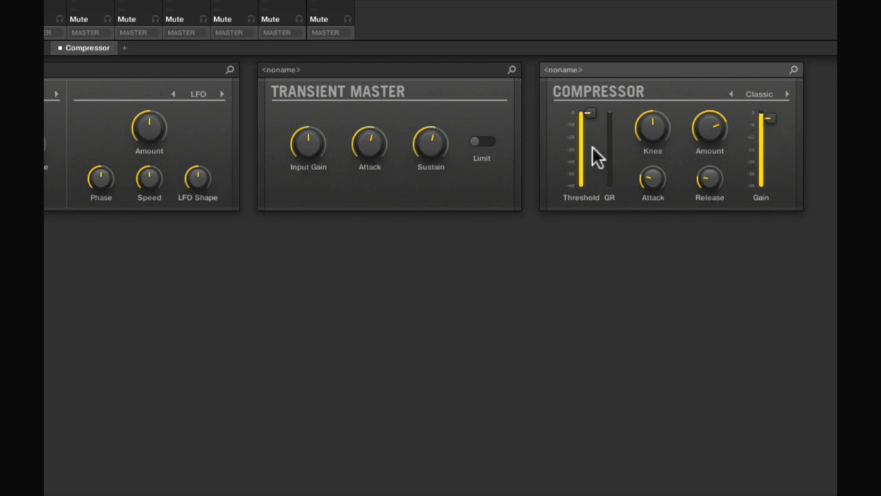
pyautogui.click(592, 113)
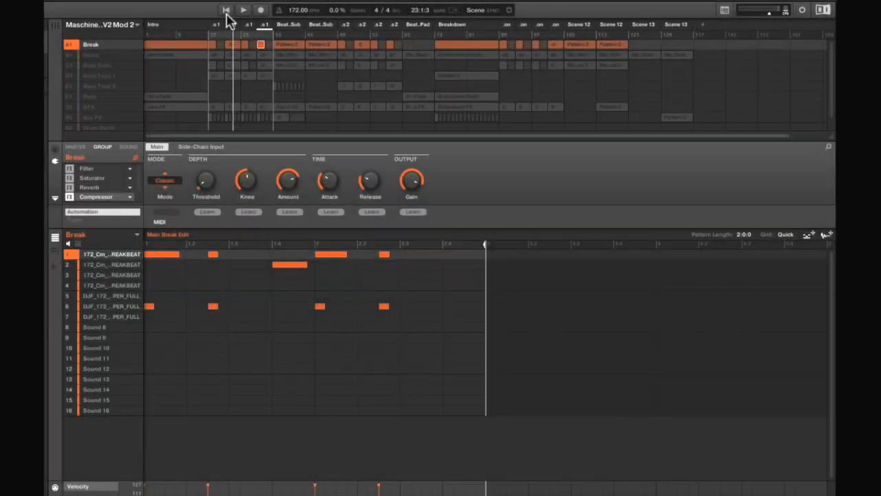
# Play the soloed Break group and add an EQ at the end of its effect chain.
pyautogui.click(226, 10)
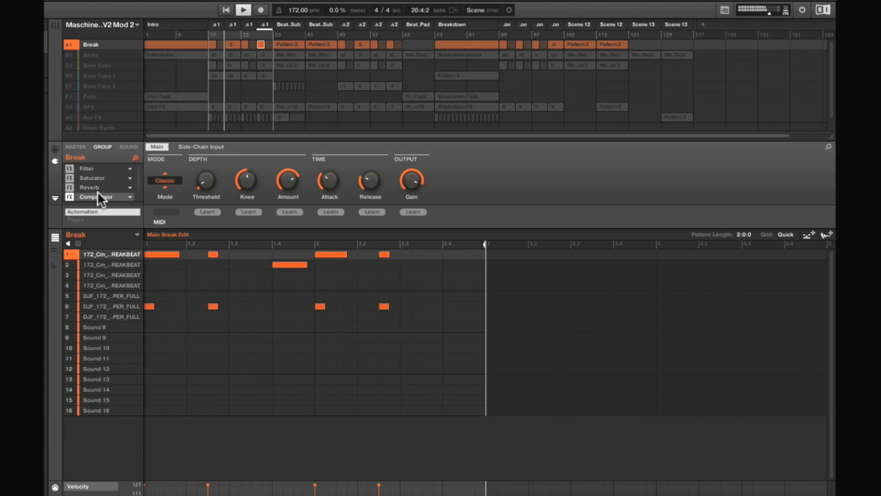
pyautogui.scroll(-1, 98, 192)
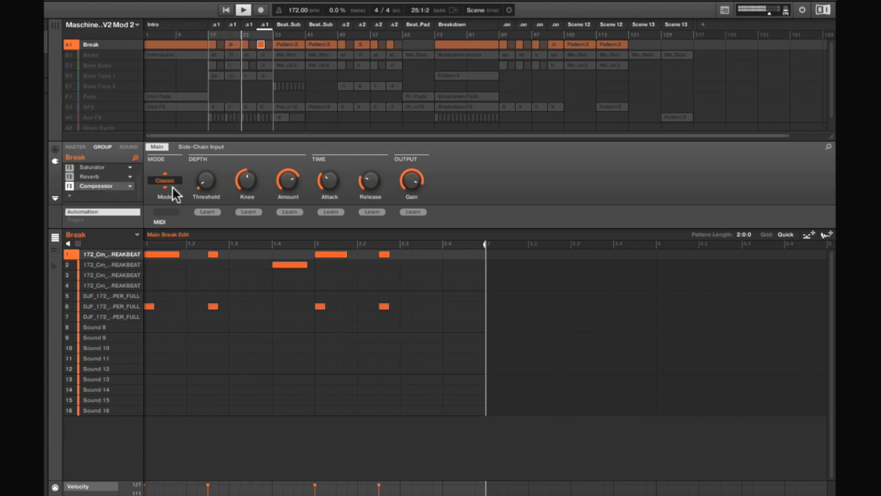
pyautogui.click(71, 196)
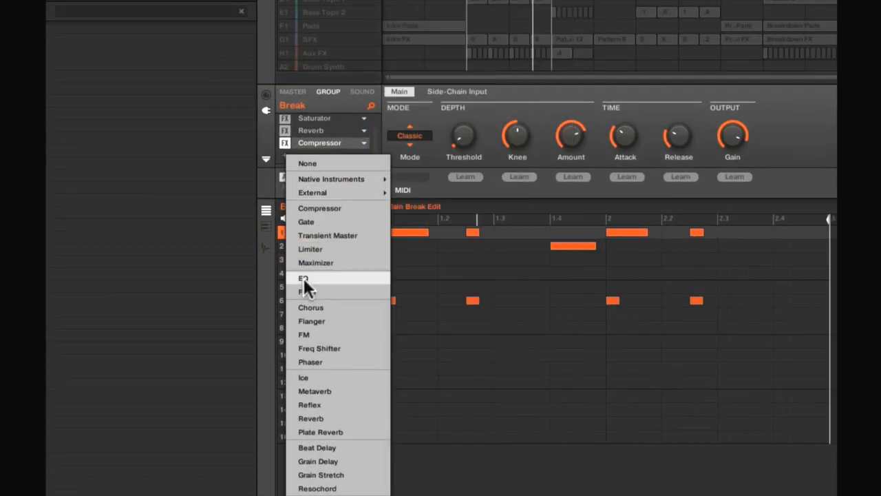
pyautogui.click(304, 278)
# Move the EQ up the Break group's effect chain to sit between Saturator and Reverb.
pyautogui.moveTo(322, 142)
pyautogui.mouseDown()
pyautogui.moveTo(330, 118)
pyautogui.moveTo(319, 154)
pyautogui.mouseUp()
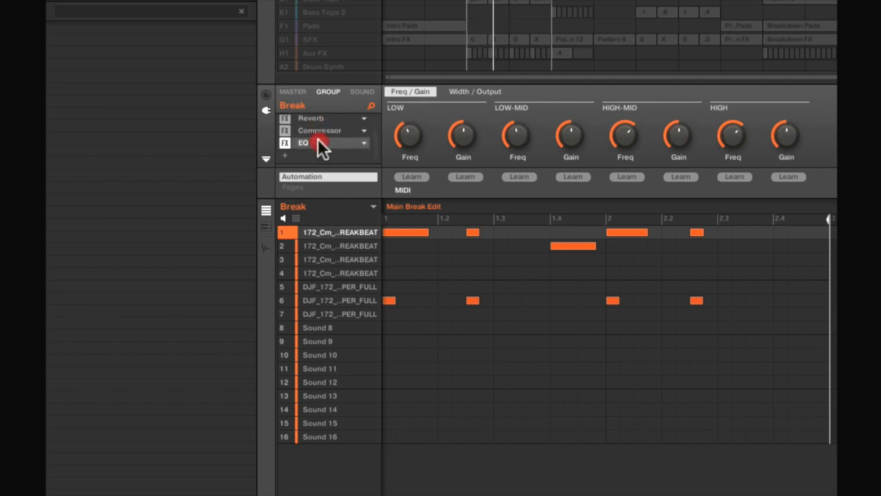
pyautogui.scroll(2, 322, 124)
pyautogui.moveTo(322, 123)
pyautogui.mouseDown()
pyautogui.moveTo(324, 142)
pyautogui.moveTo(320, 136)
pyautogui.mouseUp()
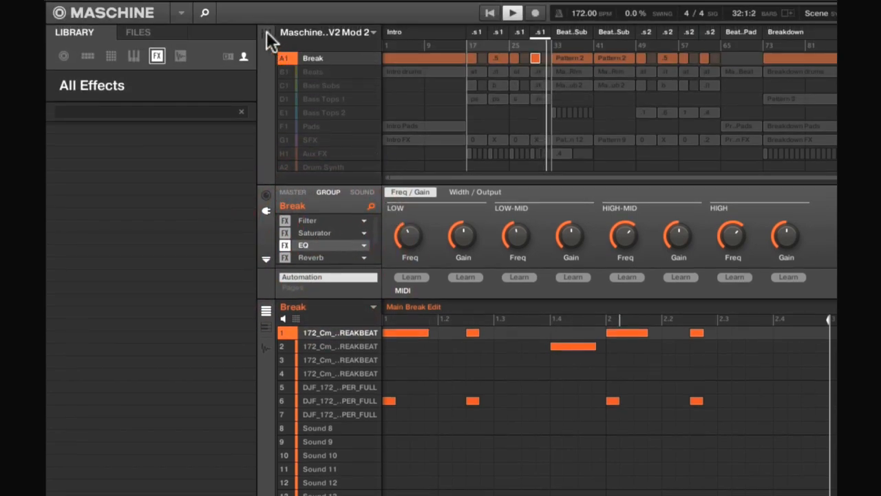
# In the mixer view, turn the Break EQ's Low Gain fully down and lower its Low Freq.
pyautogui.click(267, 32)
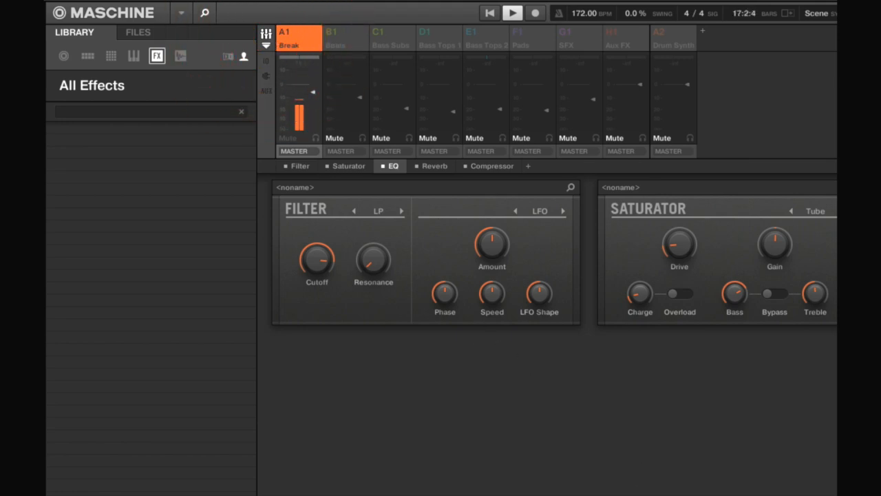
pyautogui.hscroll(5, 574, 181)
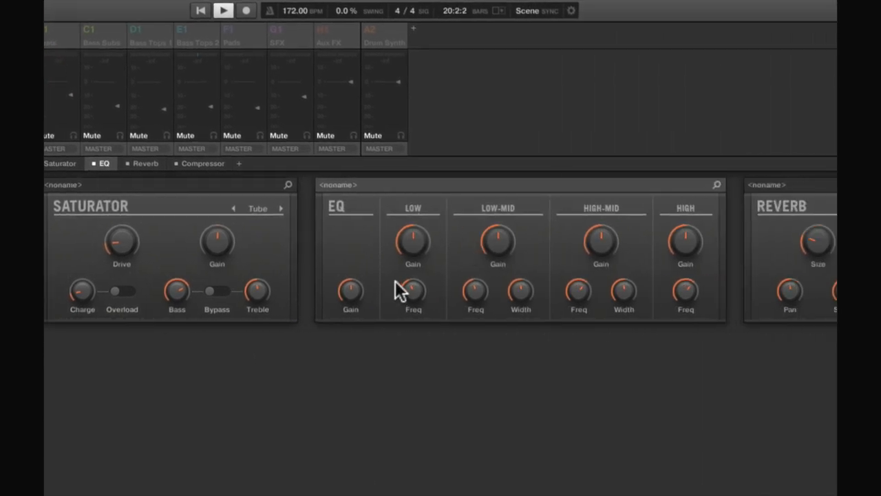
pyautogui.moveTo(412, 284); pyautogui.dragTo(413, 296)
pyautogui.moveTo(413, 289); pyautogui.dragTo(413, 290)
pyautogui.moveTo(413, 239); pyautogui.dragTo(413, 282)
pyautogui.moveTo(413, 290); pyautogui.dragTo(413, 291)
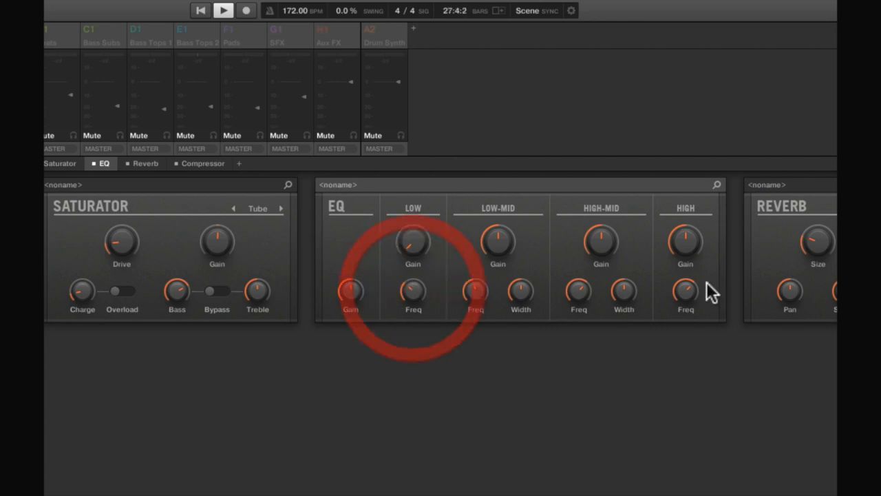
# Check the Break group with Beats briefly unmuted, and raise the Break EQ's Low Gain partway back up.
pyautogui.click(49, 133)
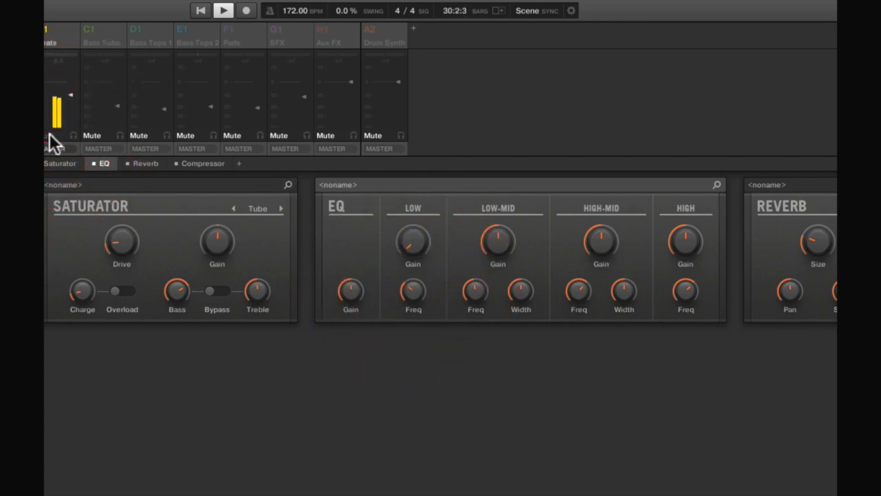
pyautogui.click(49, 133)
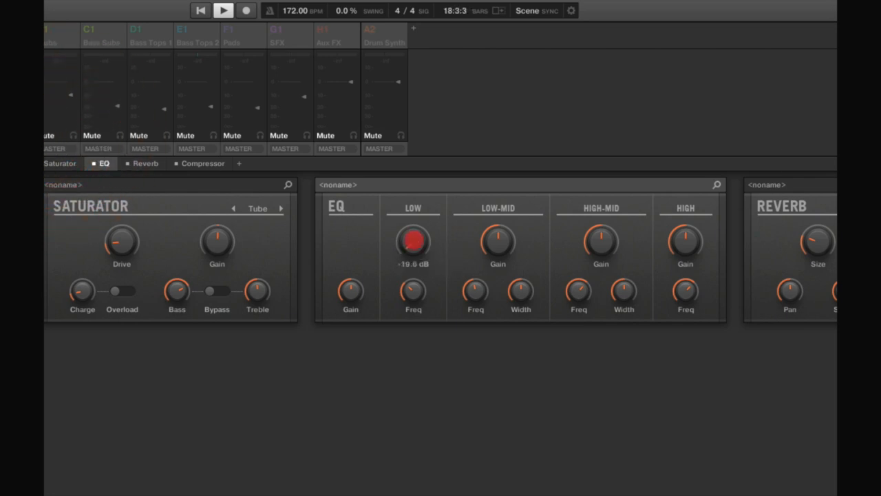
pyautogui.moveTo(414, 240); pyautogui.dragTo(413, 238)
pyautogui.moveTo(413, 238); pyautogui.dragTo(413, 237)
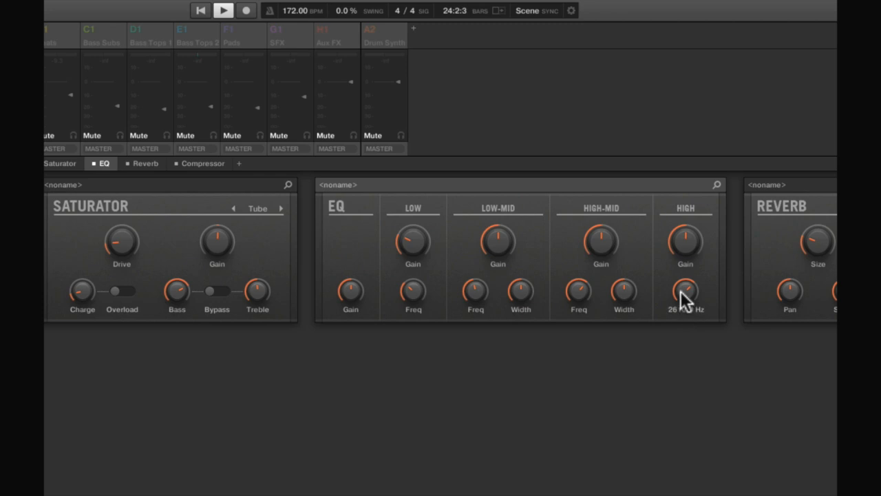
# Raise the Break EQ's High Freq and boost its High Gain by about 4 dB.
pyautogui.moveTo(682, 285)
pyautogui.mouseDown()
pyautogui.moveTo(683, 277)
pyautogui.moveTo(684, 289)
pyautogui.mouseUp()
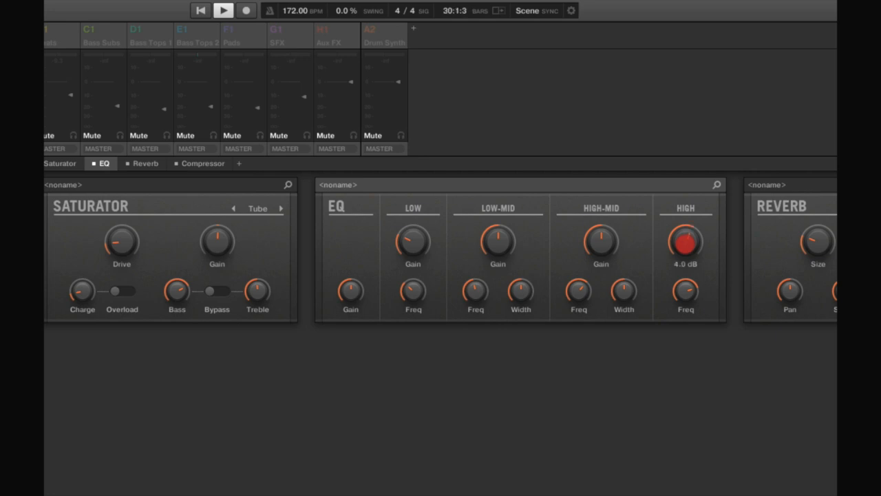
pyautogui.moveTo(685, 241); pyautogui.dragTo(683, 239)
pyautogui.moveTo(680, 247); pyautogui.dragTo(678, 244)
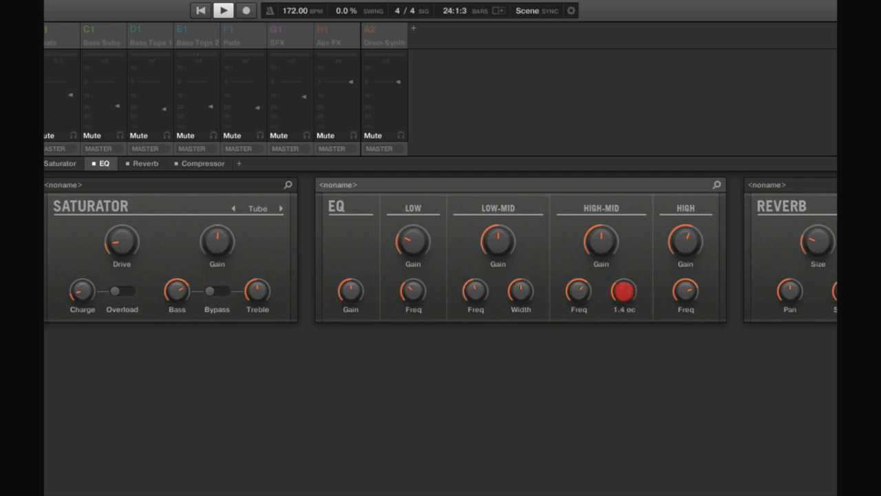
# Narrow the Break EQ's High-Mid Width, boost that band's Gain strongly, and sweep its Freq to about 800 Hz.
pyautogui.moveTo(624, 291); pyautogui.dragTo(624, 294)
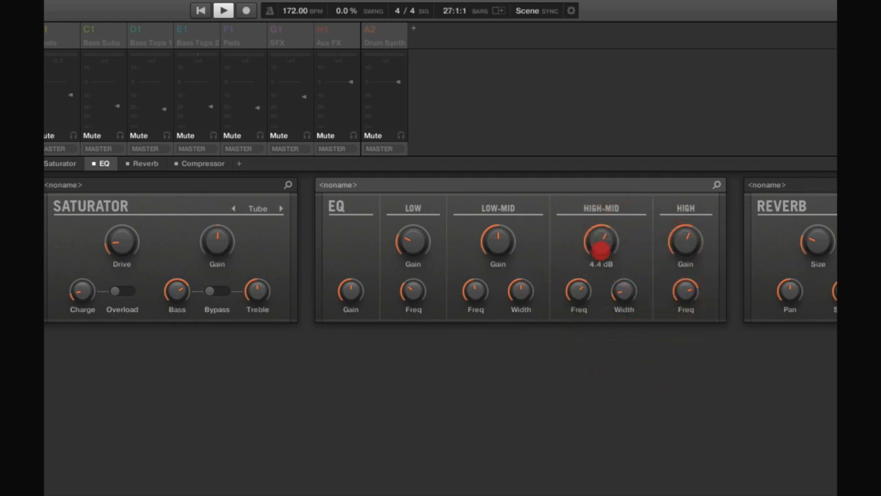
pyautogui.moveTo(600, 252); pyautogui.dragTo(600, 250)
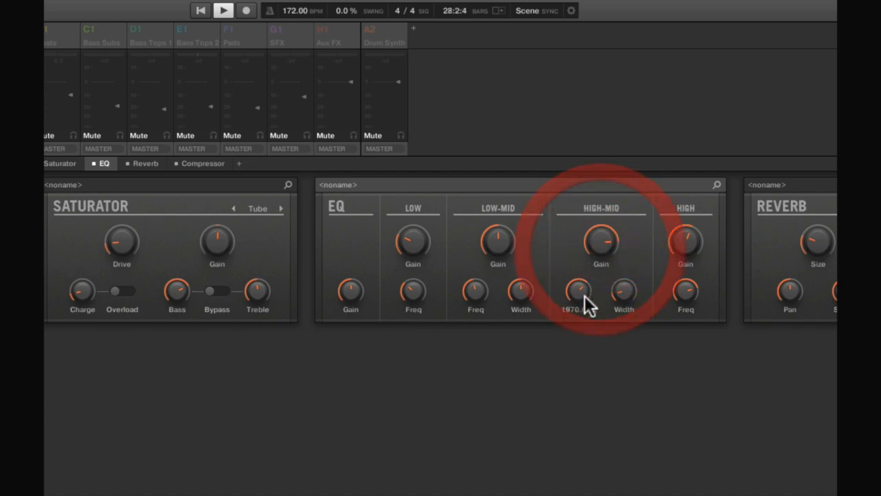
pyautogui.moveTo(577, 288); pyautogui.dragTo(578, 297)
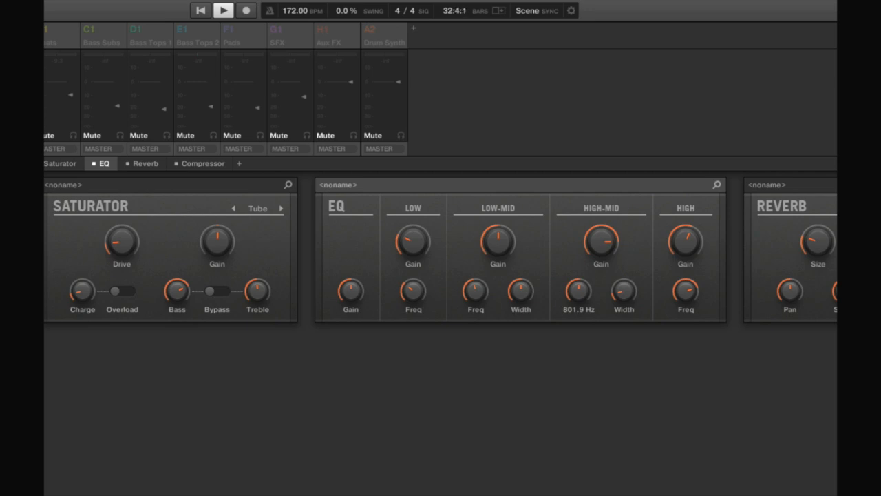
pyautogui.click(578, 292)
pyautogui.click(577, 309)
pyautogui.click(576, 292)
pyautogui.moveTo(576, 292); pyautogui.dragTo(574, 289)
# Cut the Break EQ's High-Mid Gain to about -8 dB and compare the sound with the EQ bypassed.
pyautogui.moveTo(597, 243); pyautogui.dragTo(597, 239)
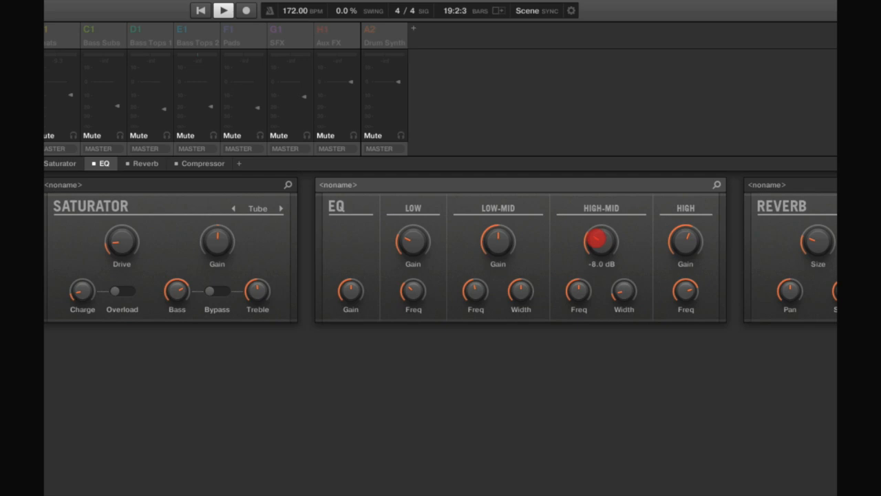
pyautogui.moveTo(596, 238); pyautogui.dragTo(595, 237)
pyautogui.click(595, 237)
pyautogui.click(93, 162)
pyautogui.click(94, 163)
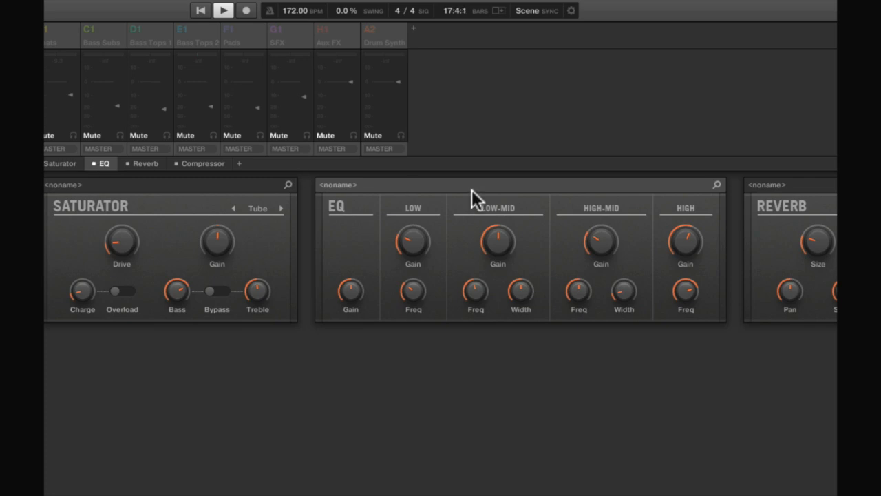
# Ease the High-Mid cut on the Break EQ to about -4.8 dB and compare it with the EQ bypassed.
pyautogui.click(608, 241)
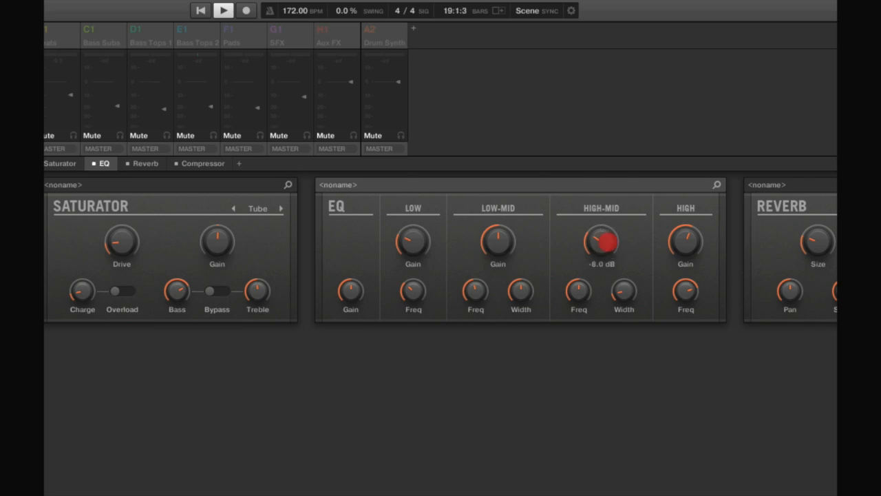
pyautogui.moveTo(607, 241); pyautogui.dragTo(607, 239)
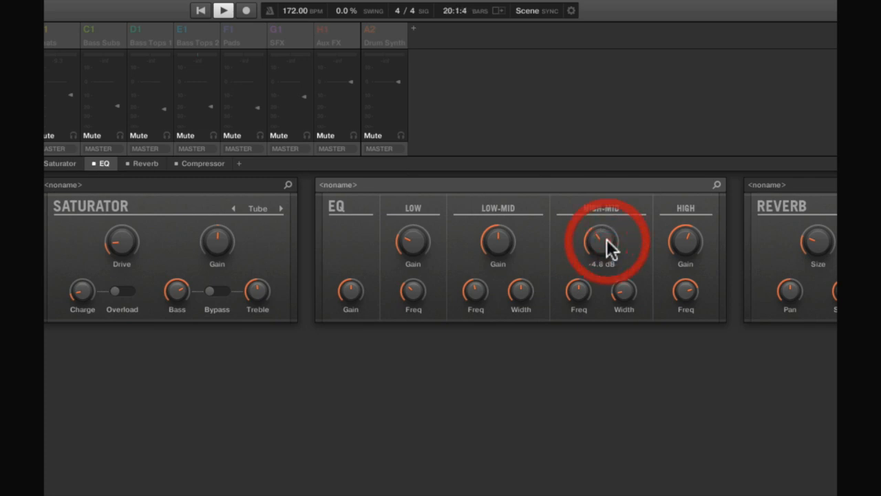
pyautogui.click(95, 163)
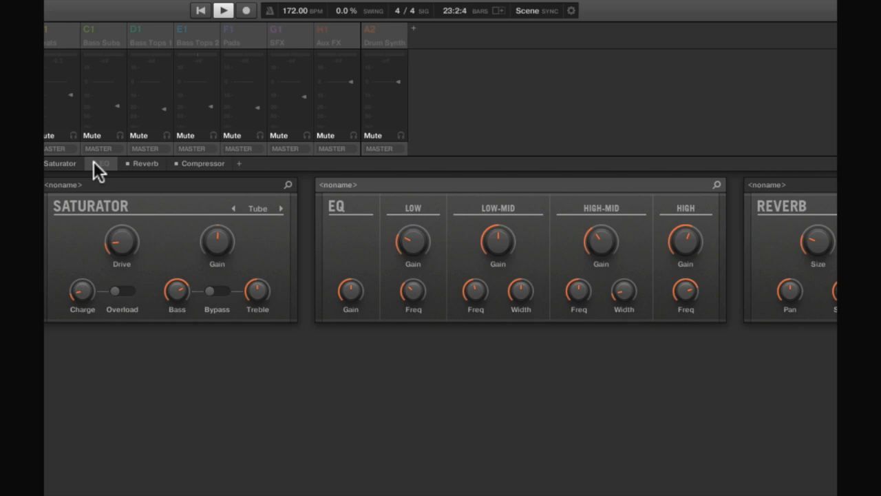
pyautogui.click(94, 164)
# Narrow the Break EQ's Low-Mid Width, boost that band's Gain to about 17.6 dB, and sweep its Freq to about 500 Hz.
pyautogui.moveTo(518, 279)
pyautogui.moveTo(515, 286); pyautogui.dragTo(515, 308)
pyautogui.moveTo(583, 285)
pyautogui.moveTo(475, 286); pyautogui.dragTo(476, 298)
pyautogui.moveTo(498, 241); pyautogui.dragTo(498, 224)
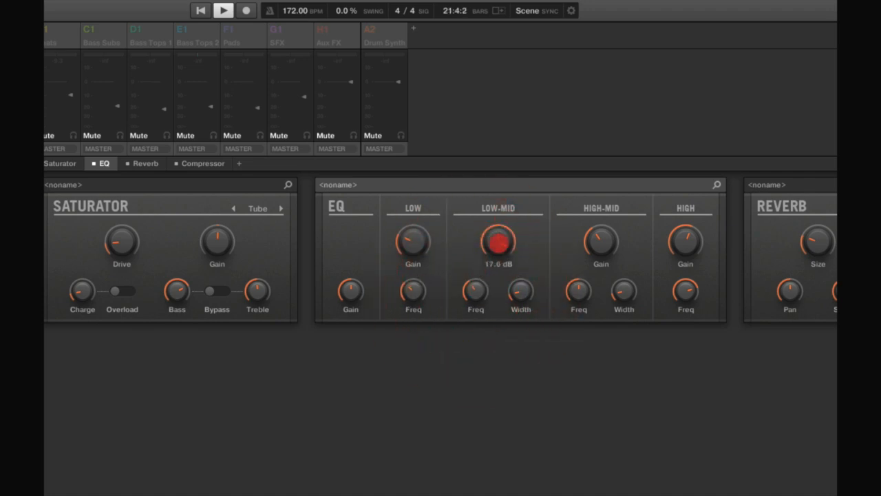
pyautogui.moveTo(474, 295); pyautogui.dragTo(475, 292)
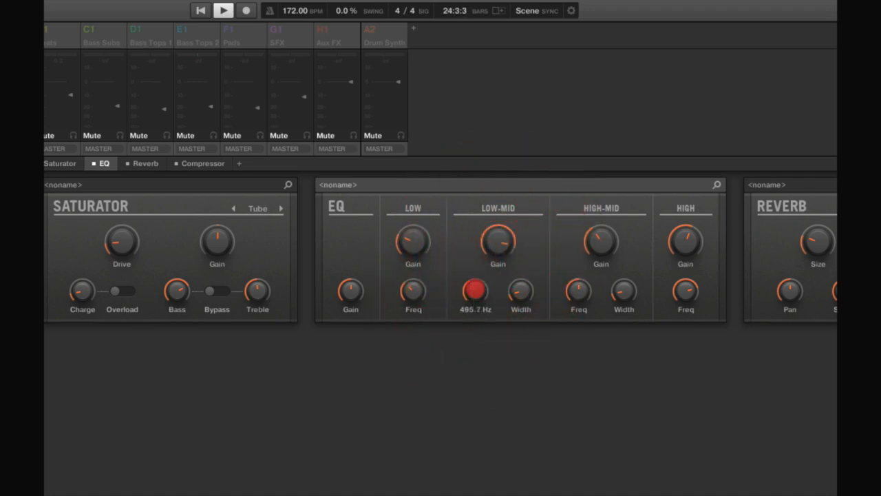
pyautogui.moveTo(474, 290); pyautogui.dragTo(474, 289)
# Pull the Break EQ's Low-Mid Gain down to a slight cut and fine-tune the band's narrow Width.
pyautogui.moveTo(491, 240)
pyautogui.mouseDown()
pyautogui.moveTo(494, 249)
pyautogui.moveTo(496, 241)
pyautogui.mouseUp()
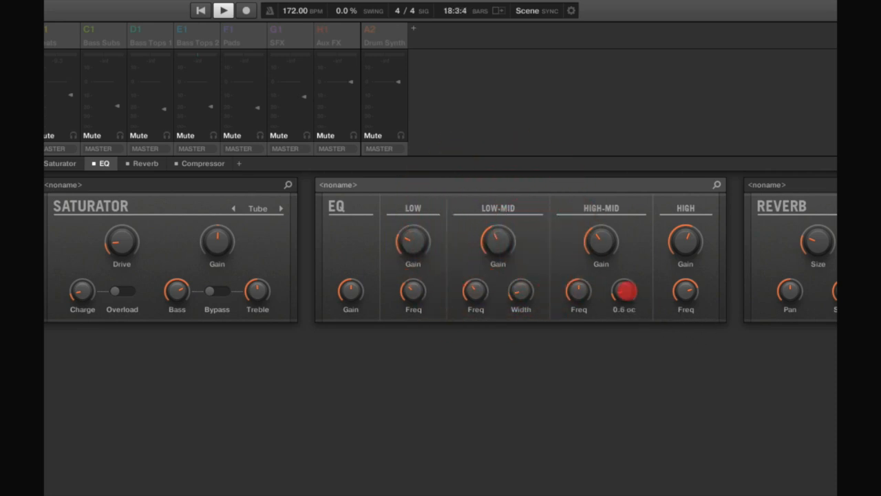
pyautogui.click(521, 291)
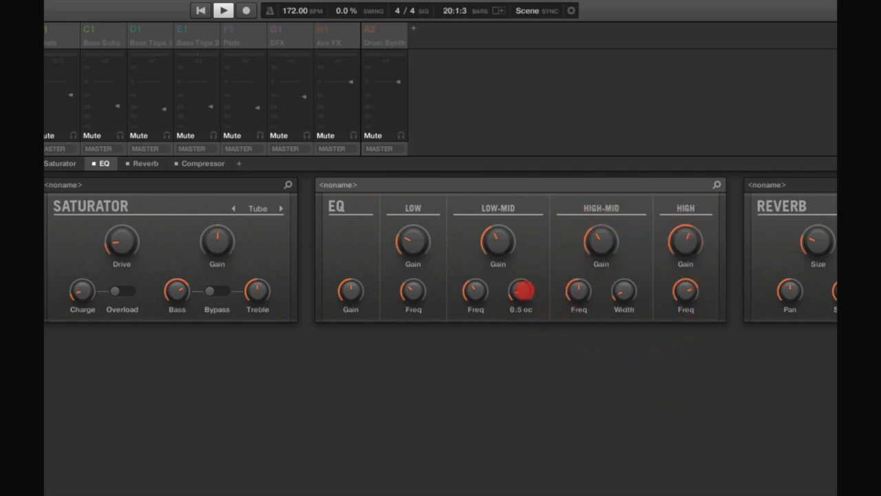
pyautogui.click(497, 242)
# Compare the Break group with its EQ bypassed and enabled, both alone and with Beats unmuted.
pyautogui.click(91, 164)
pyautogui.click(91, 163)
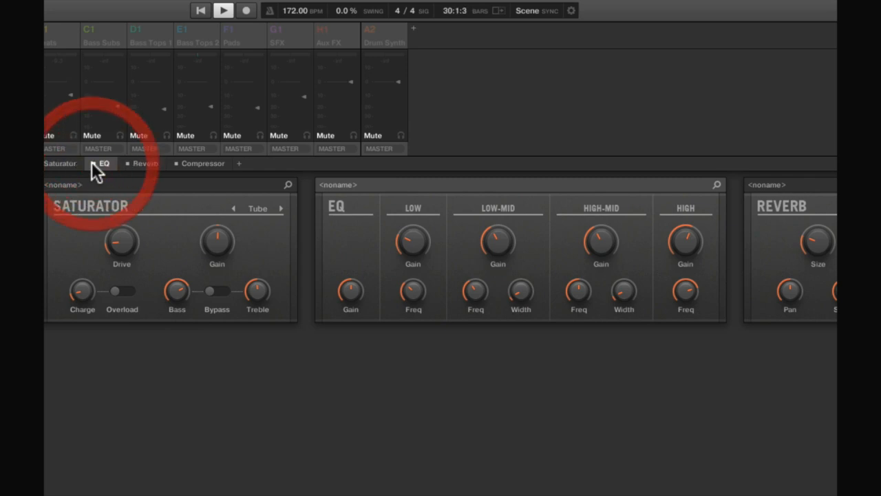
pyautogui.click(22, 67)
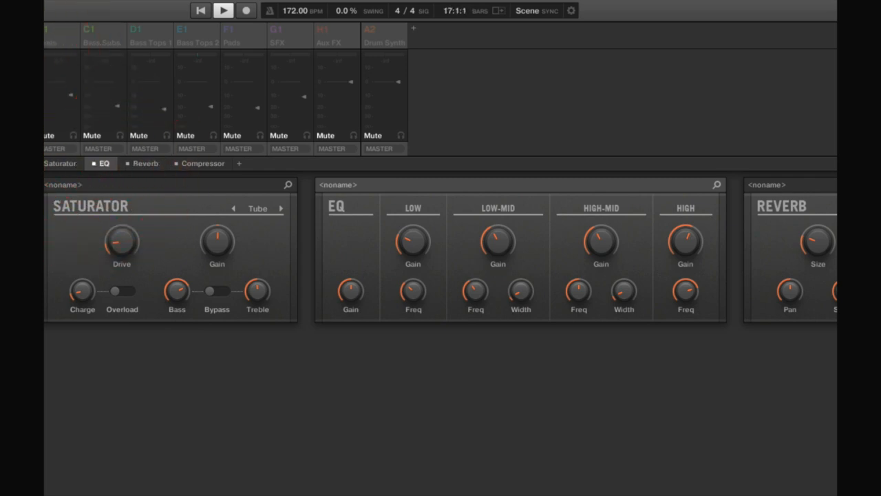
pyautogui.click(47, 136)
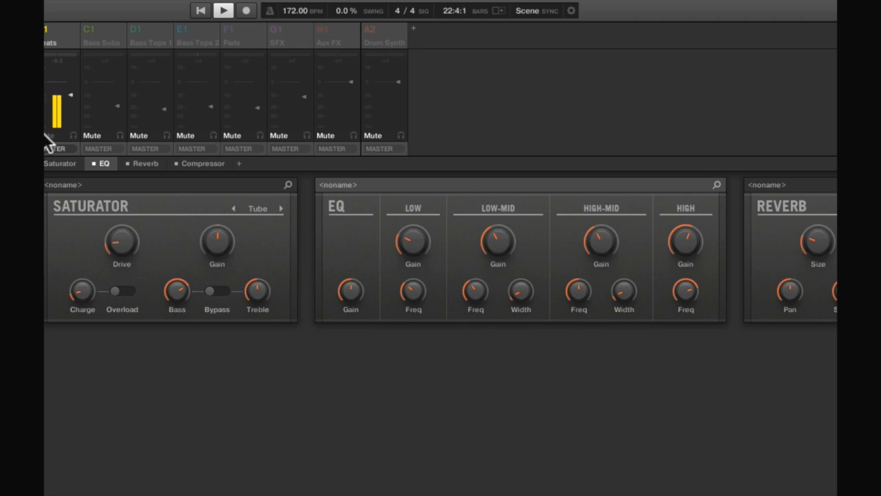
pyautogui.click(93, 163)
pyautogui.click(92, 163)
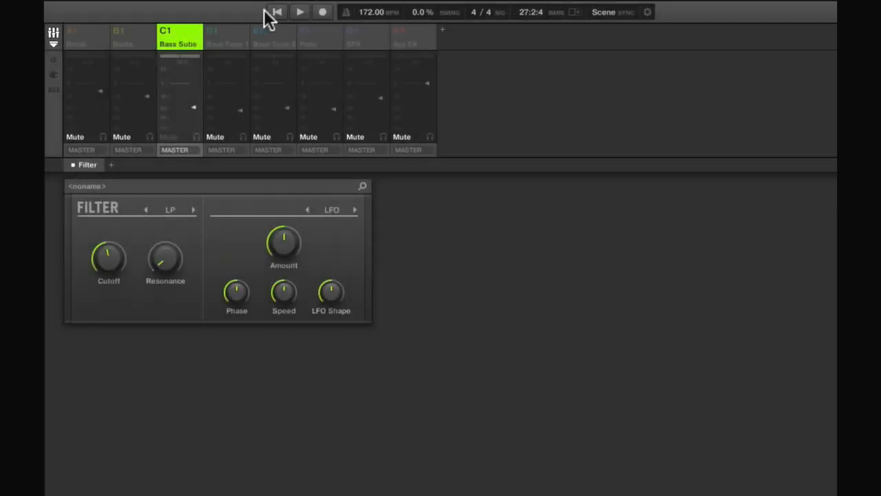
# Play the Bass Subs group on its own and add an EQ after its Filter.
pyautogui.click(270, 15)
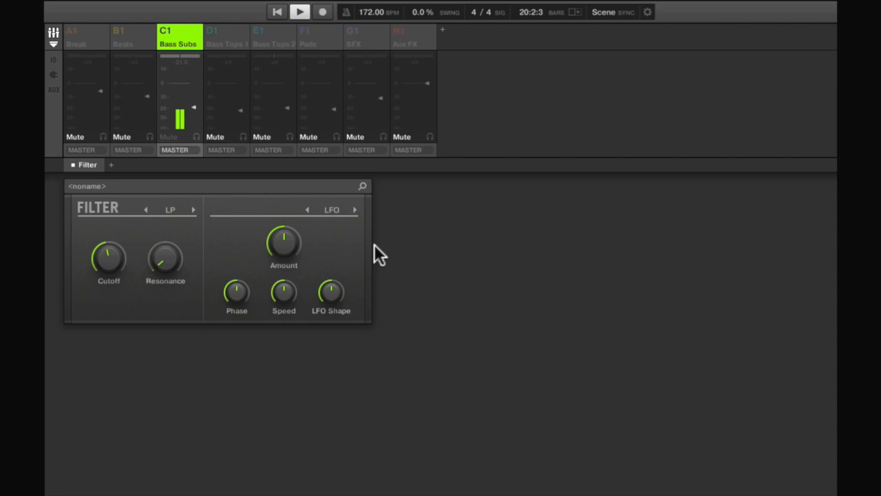
pyautogui.click(111, 165)
pyautogui.click(152, 287)
# Lower the Bass Subs EQ's Low Freq, boost its Low Gain, and compare the result with the EQ bypassed.
pyautogui.moveTo(490, 286)
pyautogui.moveTo(491, 286)
pyautogui.mouseDown()
pyautogui.moveTo(491, 334)
pyautogui.moveTo(489, 286)
pyautogui.mouseUp()
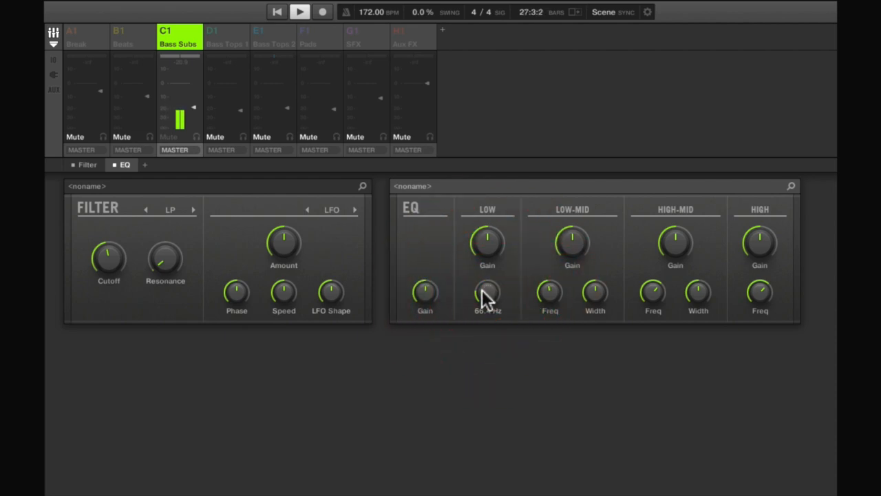
pyautogui.moveTo(483, 291); pyautogui.dragTo(478, 300)
pyautogui.moveTo(487, 248); pyautogui.dragTo(484, 248)
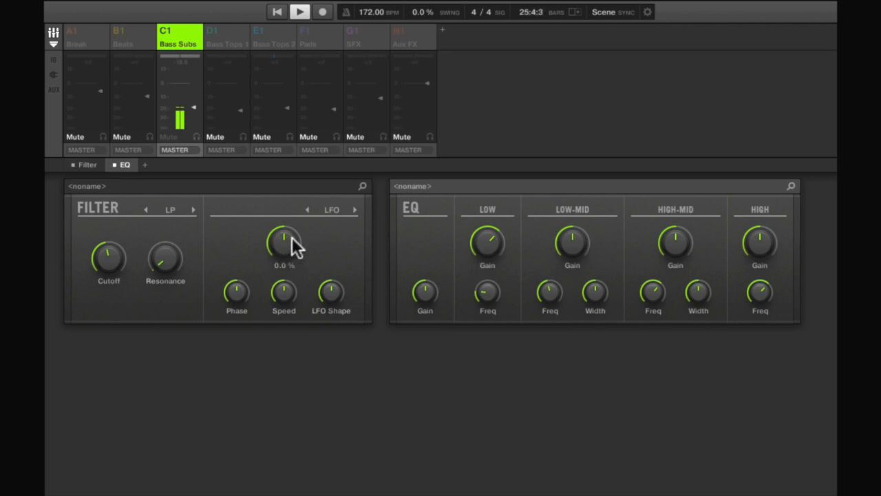
pyautogui.click(114, 164)
pyautogui.click(114, 165)
# Narrow the Bass Subs EQ's Low-Mid Width, lower that band's Freq, and boost its Gain to about 13 dB.
pyautogui.moveTo(547, 285)
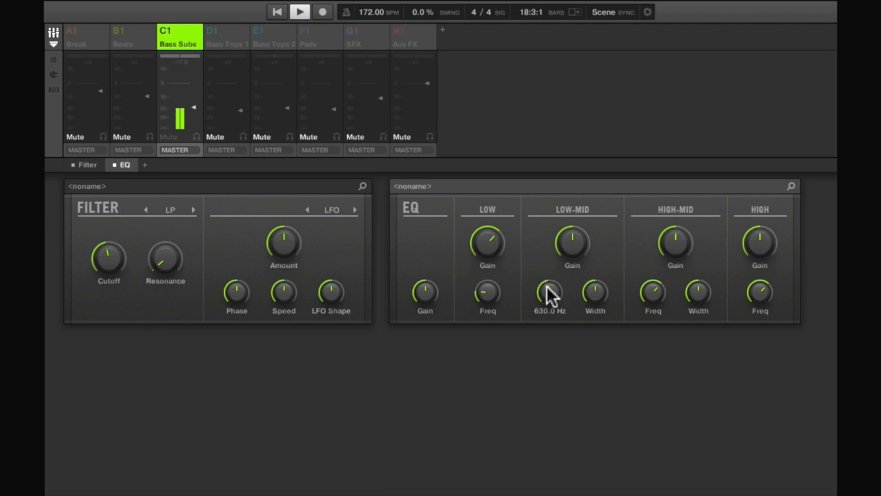
pyautogui.moveTo(596, 296)
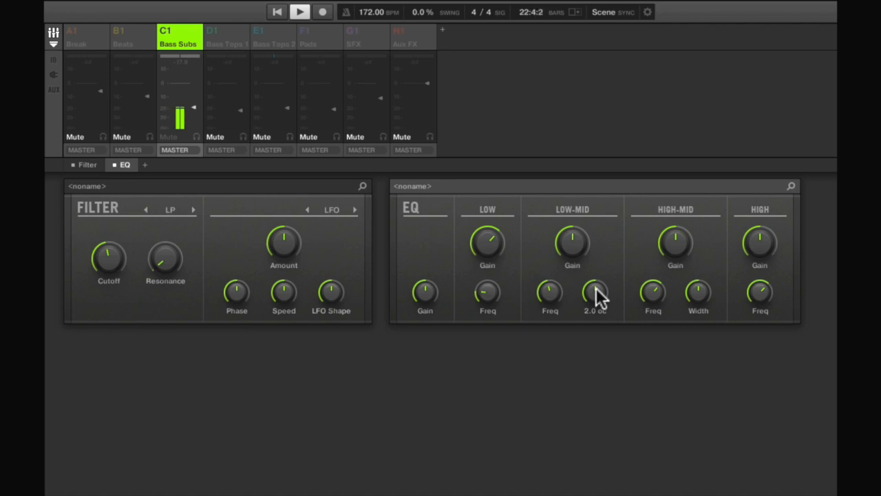
pyautogui.moveTo(595, 292); pyautogui.dragTo(551, 295)
pyautogui.click(548, 292)
pyautogui.click(549, 292)
pyautogui.moveTo(572, 242); pyautogui.dragTo(574, 247)
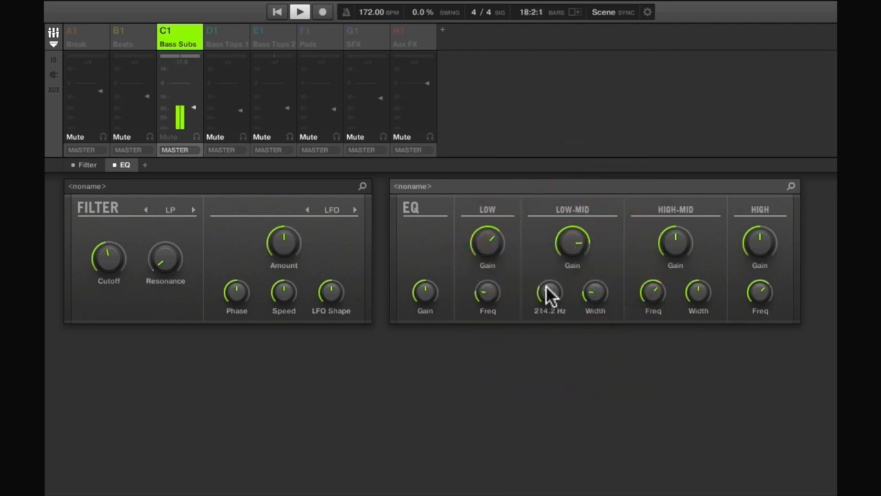
# Sweep the Bass Subs EQ's Low-Mid Freq to about 159 Hz.
pyautogui.moveTo(546, 289); pyautogui.dragTo(548, 291)
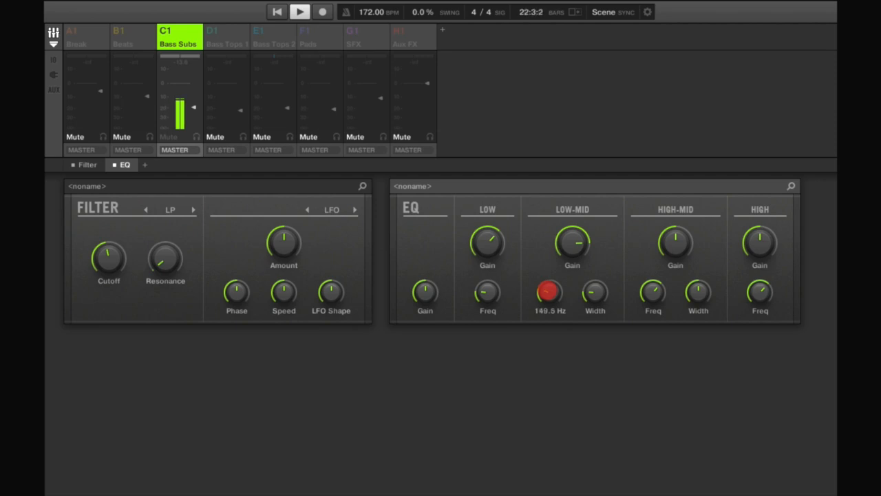
pyautogui.moveTo(548, 291); pyautogui.dragTo(548, 288)
pyautogui.moveTo(548, 291); pyautogui.dragTo(549, 290)
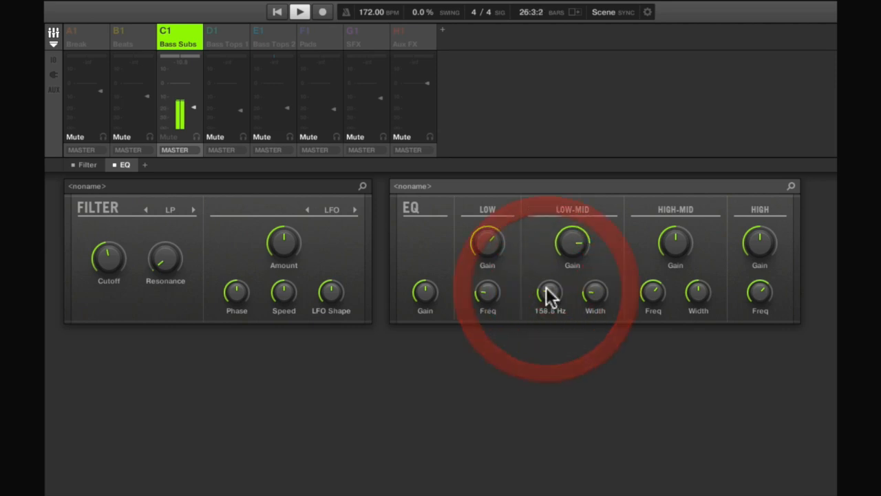
# Turn the Bass Subs EQ's Low-Mid Gain down to a moderate cut and compare it with the EQ bypassed.
pyautogui.click(572, 238)
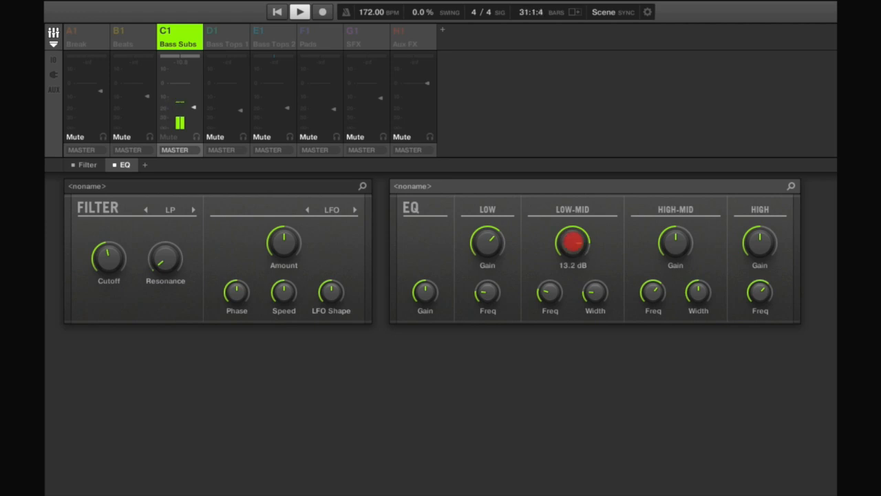
pyautogui.moveTo(572, 238); pyautogui.dragTo(573, 246)
pyautogui.click(573, 241)
pyautogui.moveTo(572, 247); pyautogui.dragTo(572, 245)
pyautogui.click(114, 165)
pyautogui.click(113, 165)
# Mute Bass Subs and unmute Beats and Break to check the drums on the Master meter, and bring Bass Subs back in.
pyautogui.click(166, 135)
pyautogui.click(123, 137)
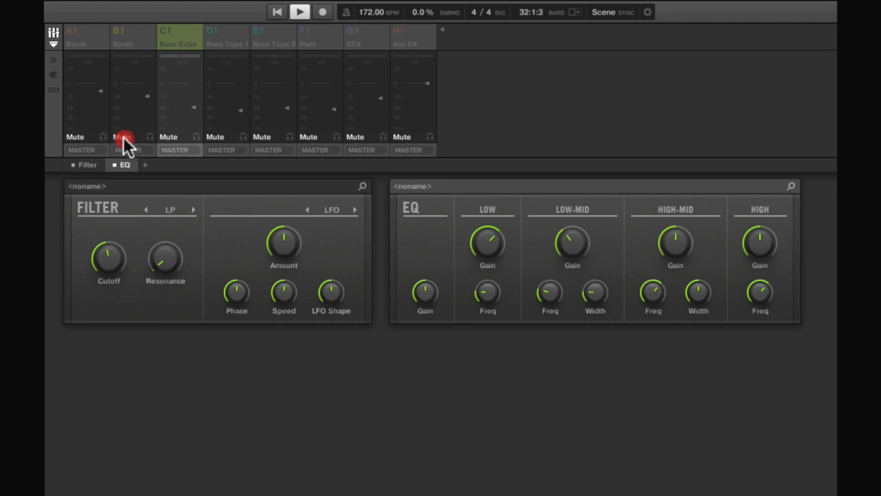
pyautogui.click(78, 135)
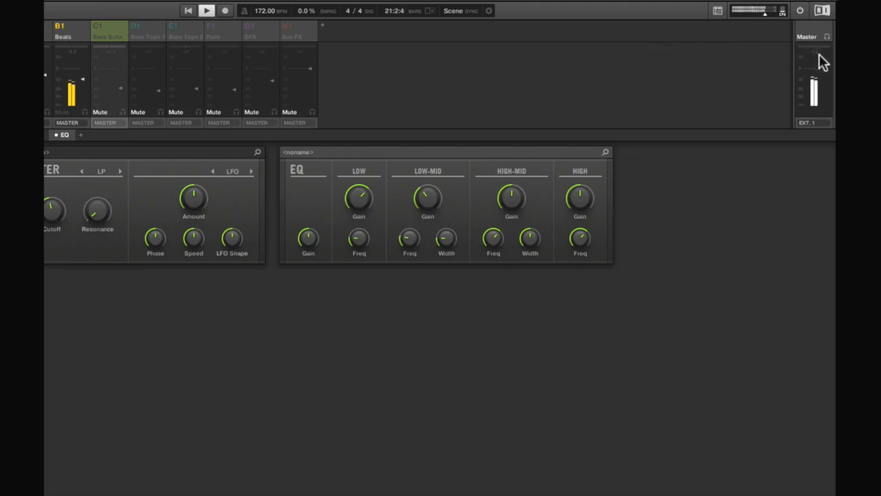
pyautogui.click(99, 113)
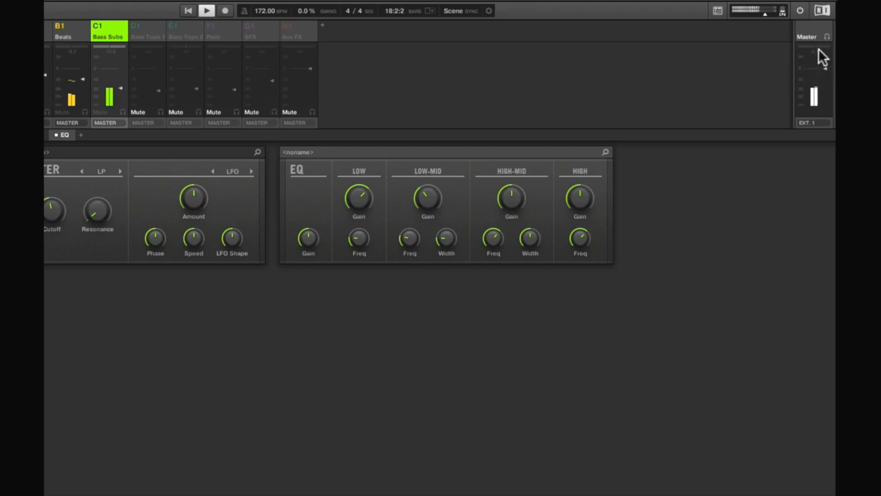
# Raise the Bass Subs level slightly, reset the Master peak reading, and stop playback after checking the mix.
pyautogui.click(121, 90)
pyautogui.click(120, 93)
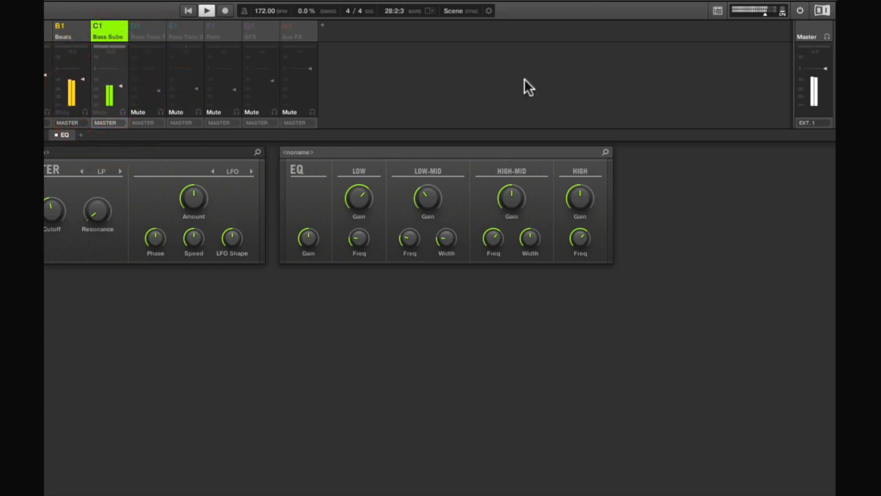
pyautogui.click(816, 55)
pyautogui.click(204, 11)
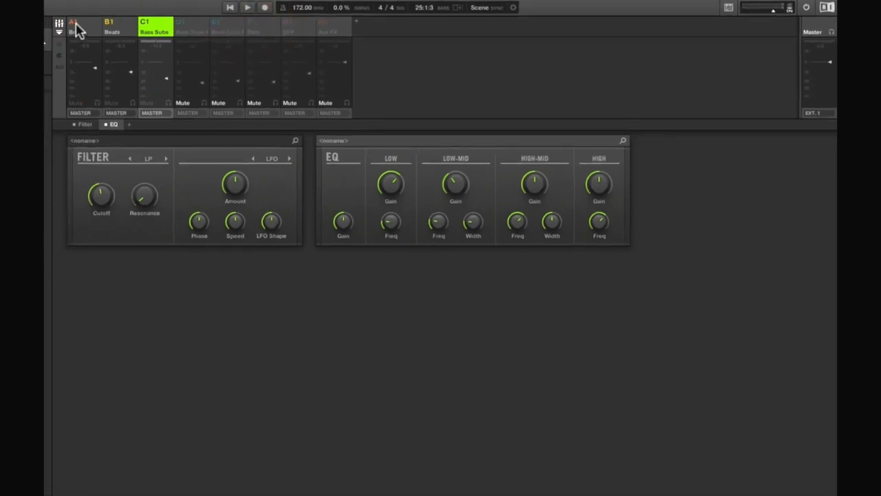
# Go through the Break, Beats and Bass Subs groups in turn and return the playhead to the start.
pyautogui.click(74, 31)
pyautogui.click(116, 31)
pyautogui.click(153, 31)
pyautogui.click(230, 8)
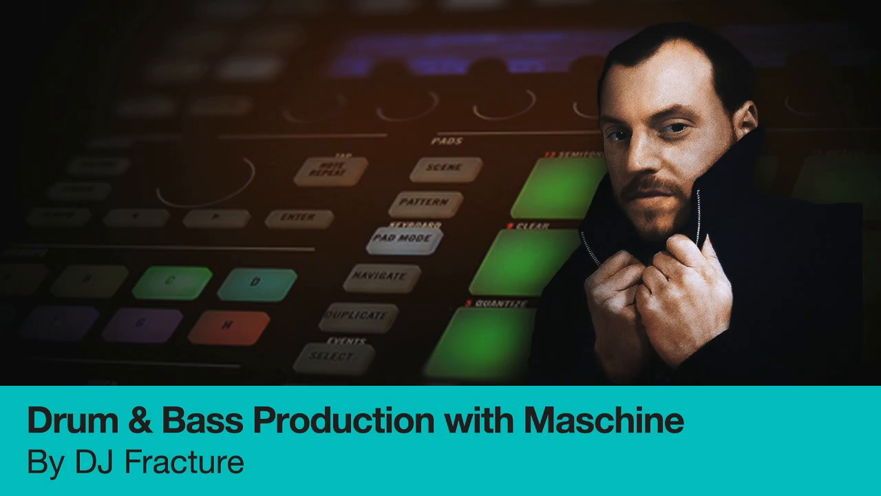